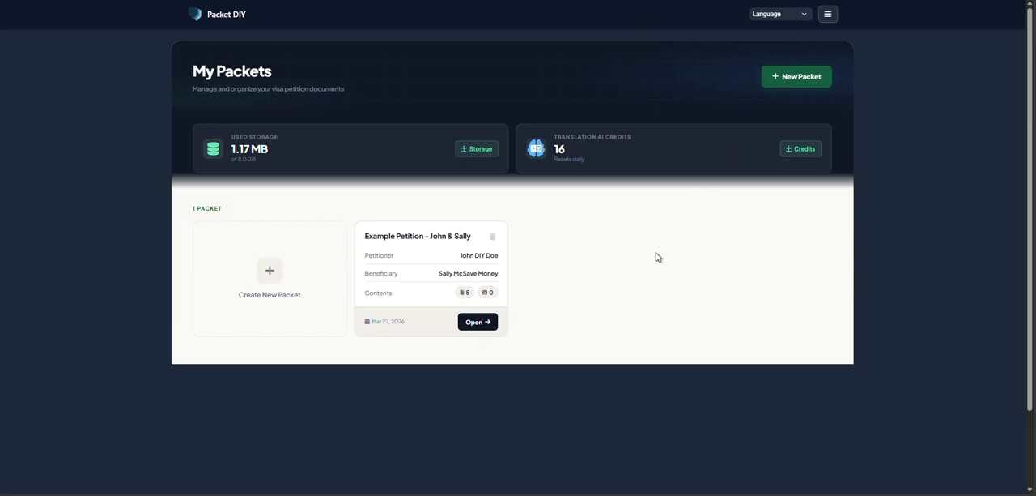
- Open the Example Petition packet and launch its Mobile Translations tool
click(476, 323)
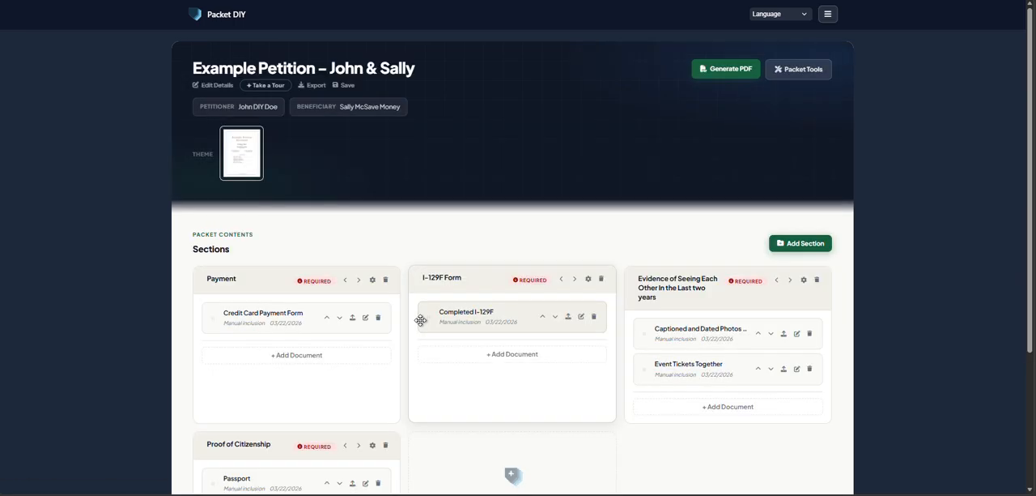
click(816, 73)
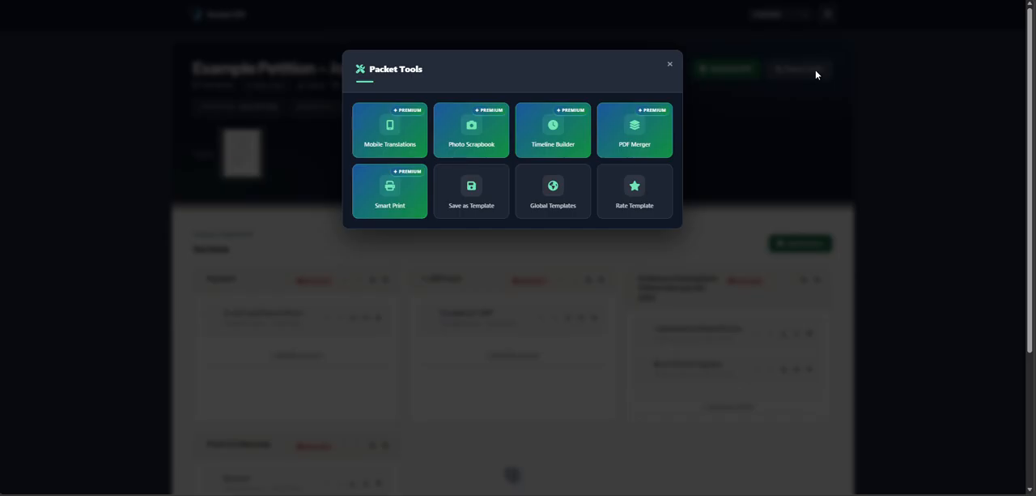
click(405, 135)
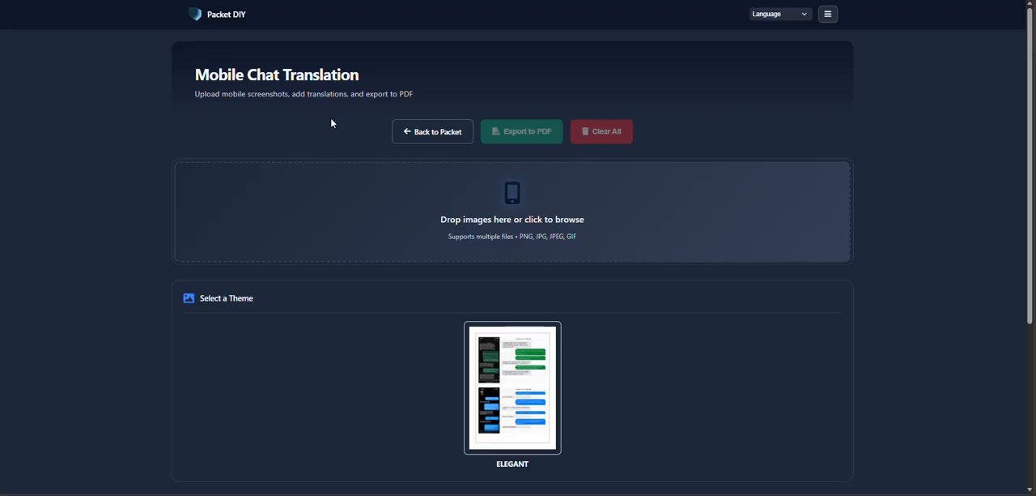
- Enlarge the Elegant theme preview, examine its sample translation layout, and collapse it again
scroll(331, 123, down, 1)
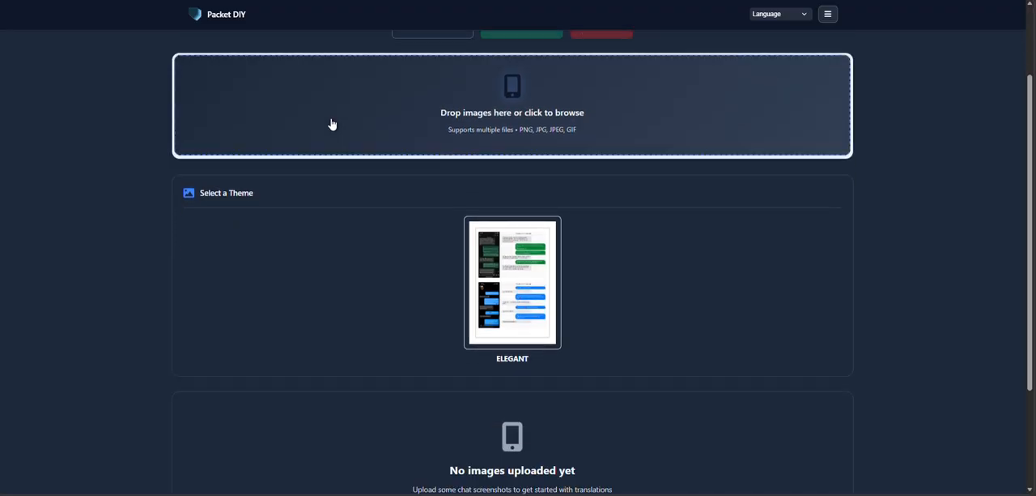
click(553, 226)
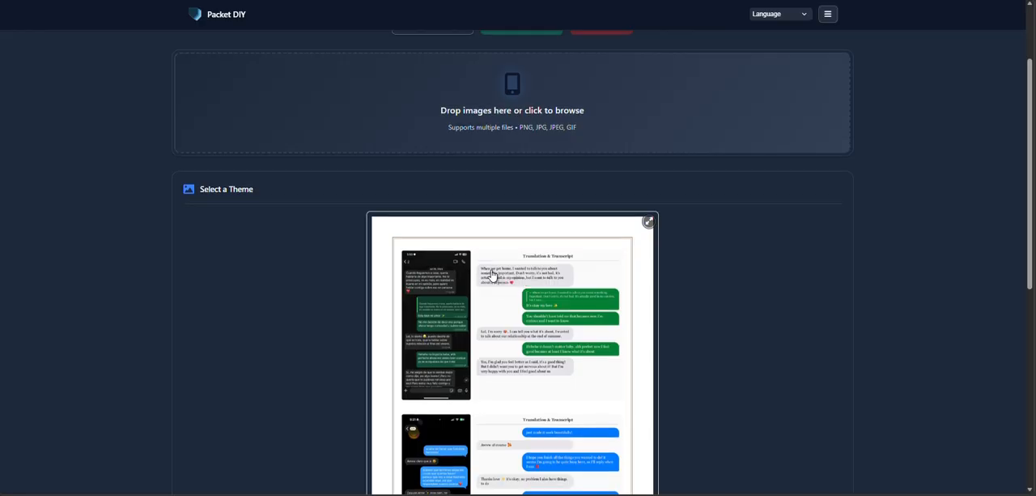
scroll(490, 273, down, 1)
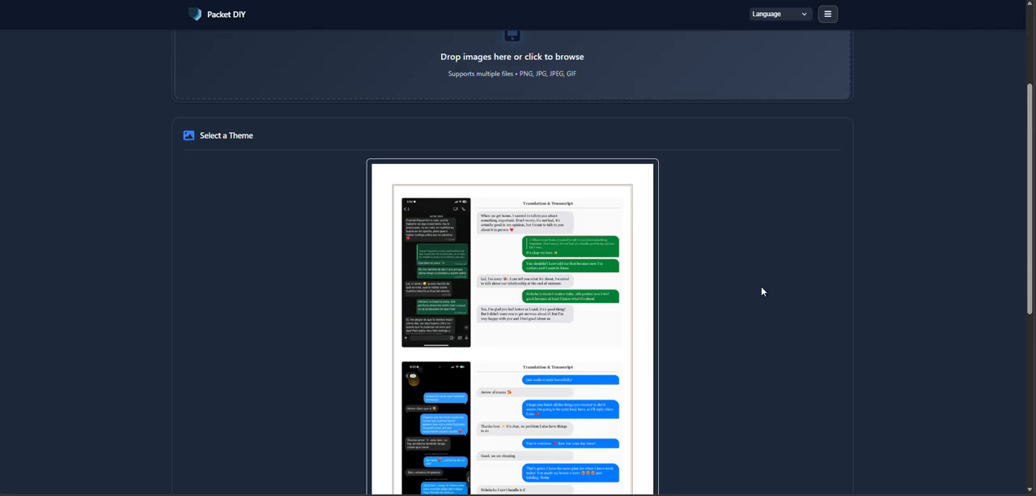
scroll(748, 264, up, 2)
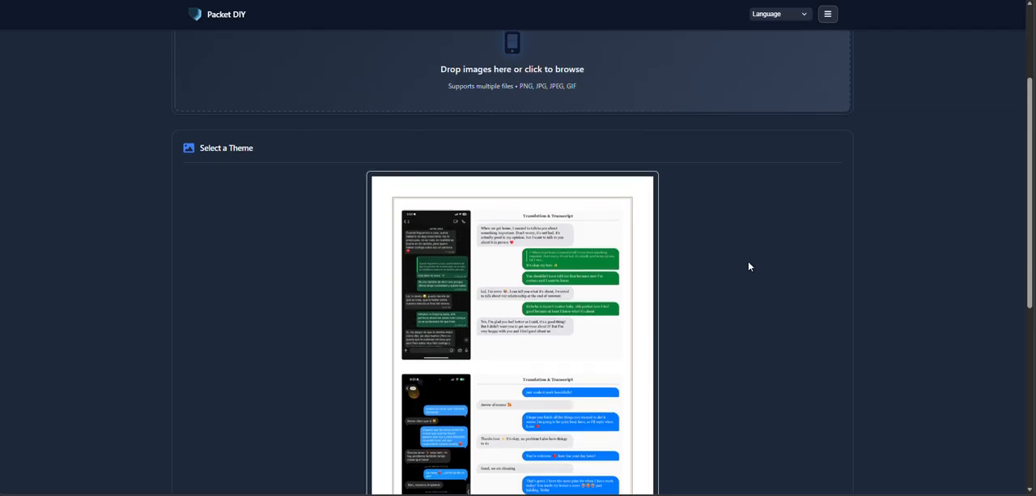
click(650, 279)
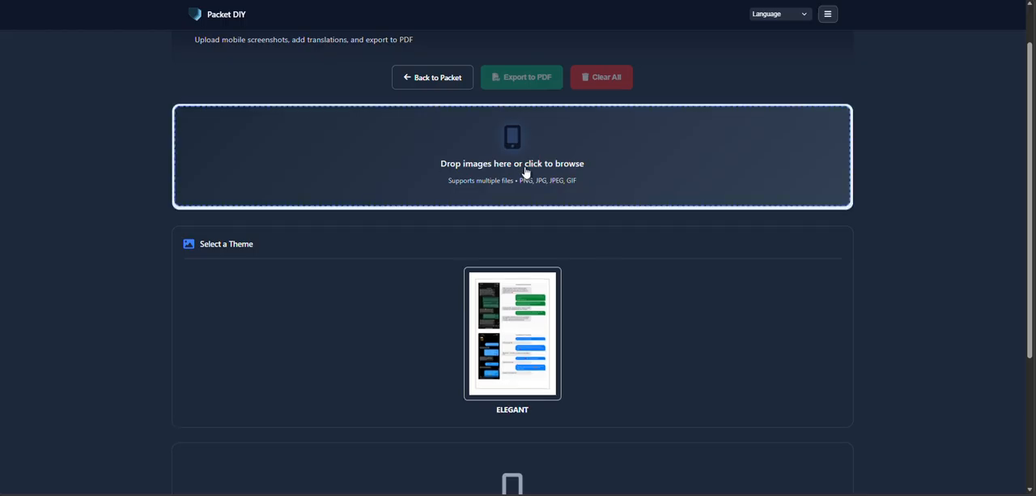
- Upload the chat screenshot massage_1 for translation
click(523, 164)
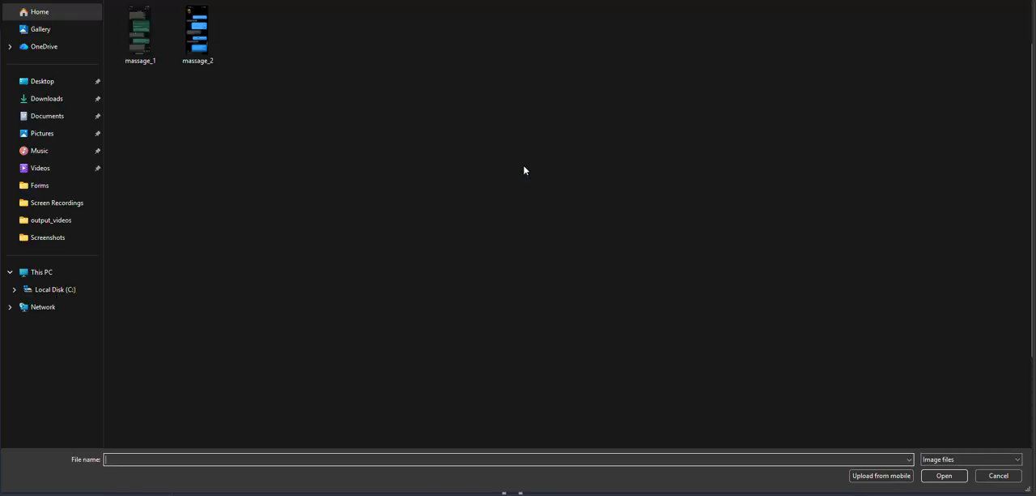
click(129, 37)
click(958, 476)
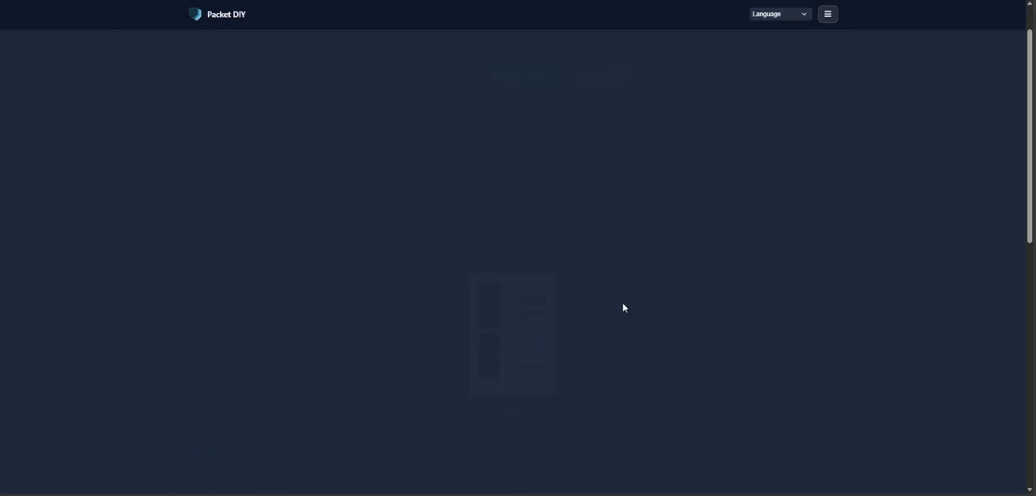
- Enter "When we get home ...." as the translated message text of the first chat bubble
scroll(623, 303, up, 1)
scroll(621, 300, down, 2)
scroll(620, 301, down, 4)
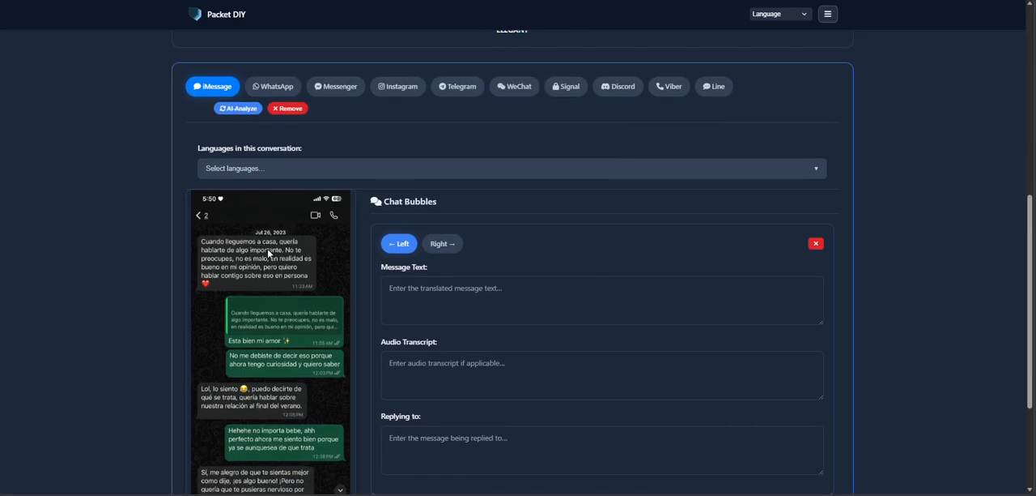
click(475, 303)
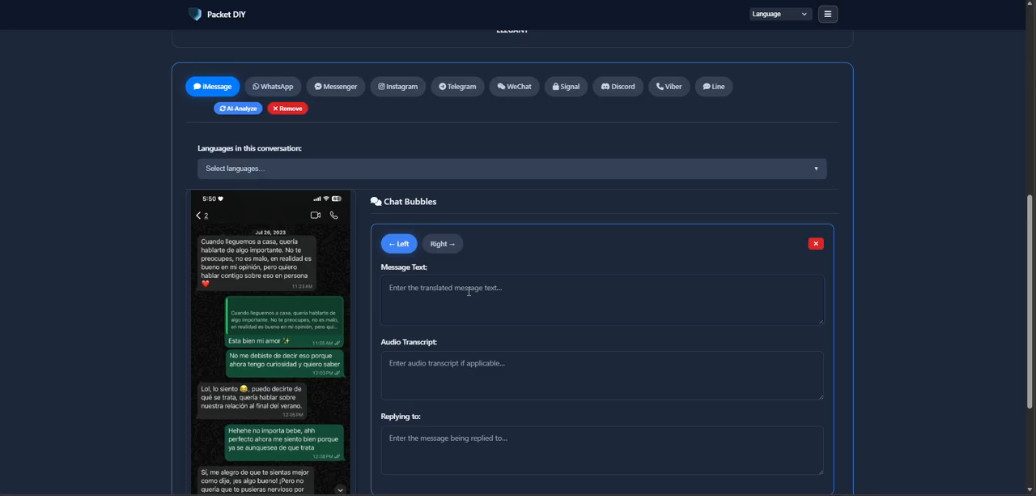
text(When we get home ...)
- Set the uploaded screenshot's chat platform to WhatsApp
scroll(451, 297, up, 1)
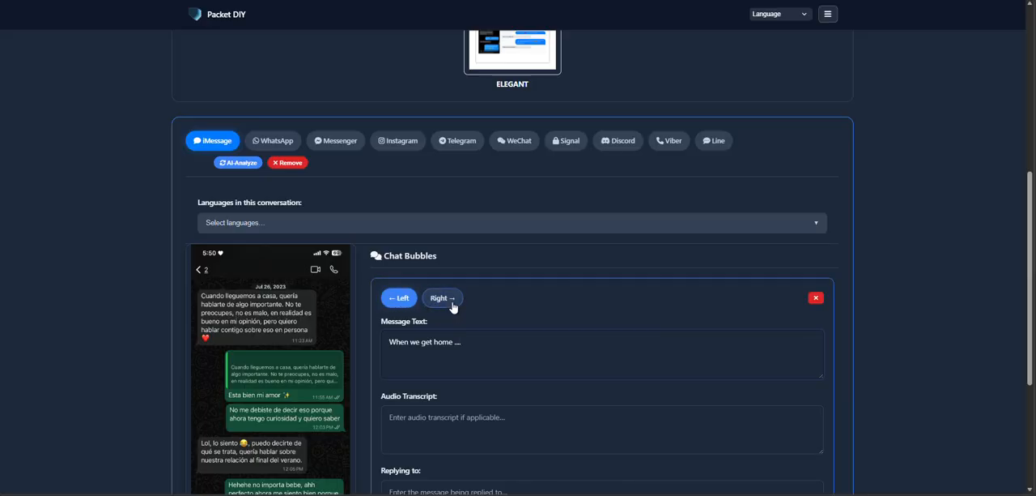
scroll(373, 304, down, 1)
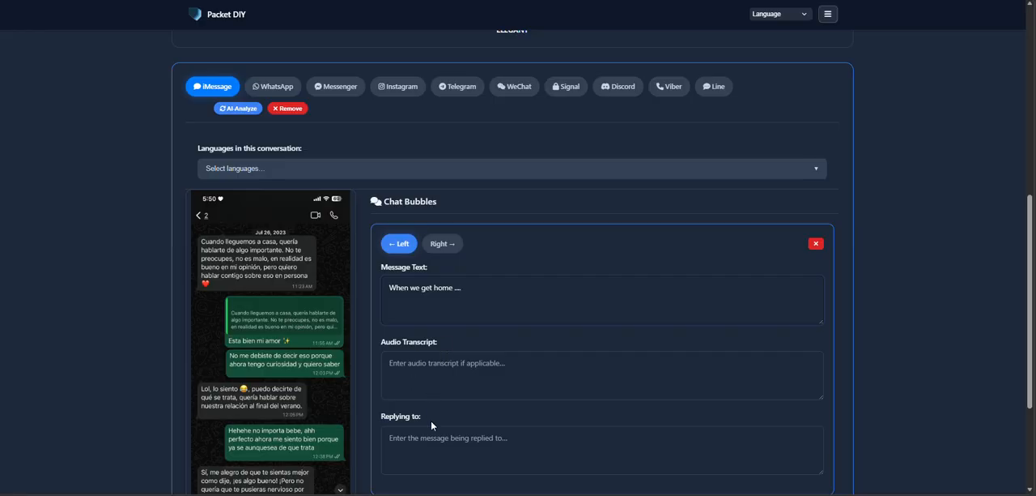
scroll(444, 420, down, 1)
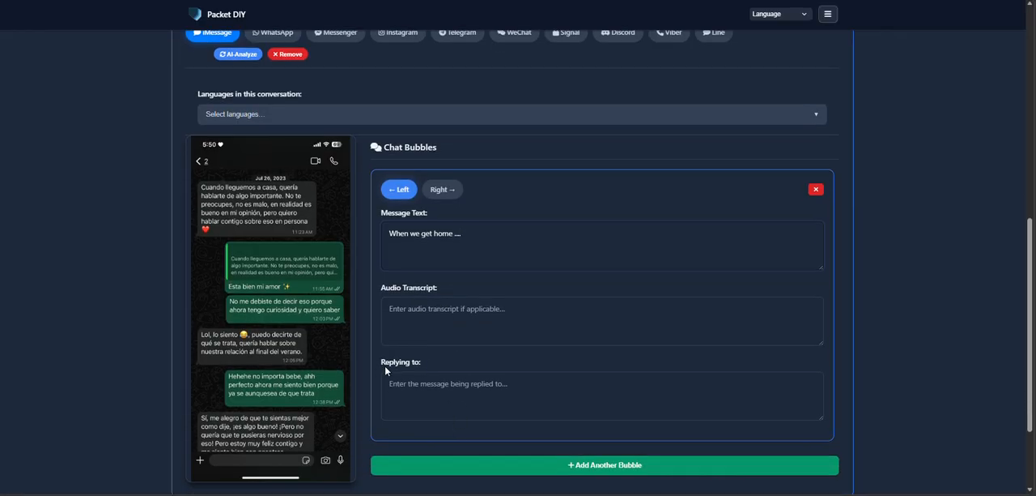
scroll(358, 375, up, 1)
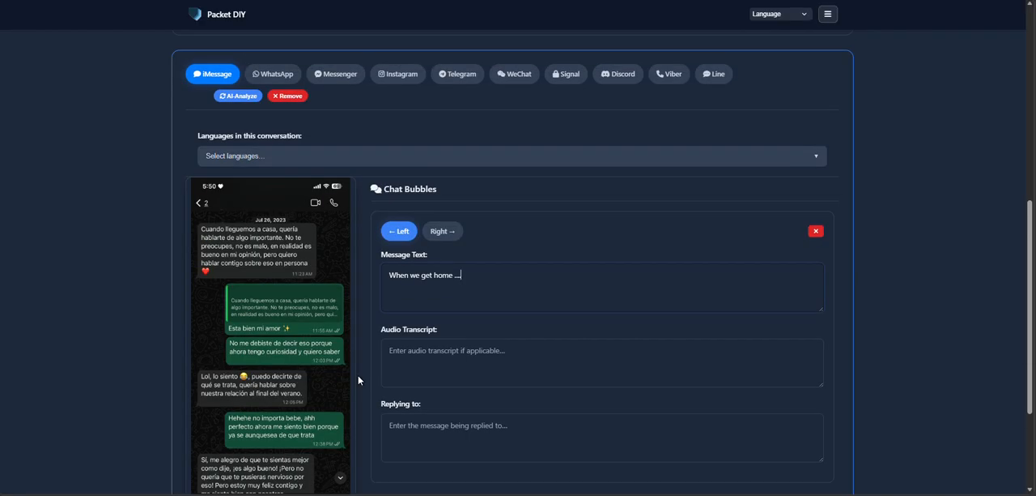
scroll(238, 291, up, 1)
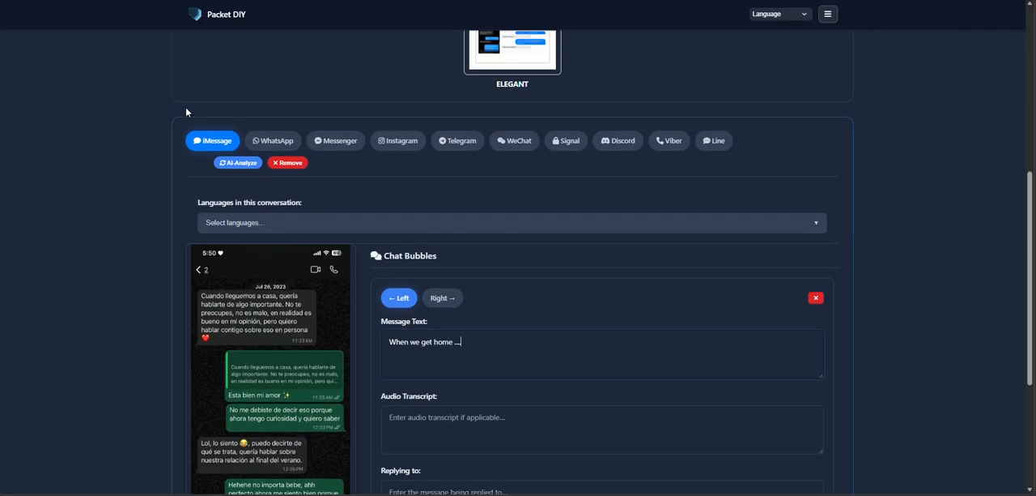
click(287, 141)
- Export the chat translation to PDF and open the newest exported file
scroll(388, 342, down, 2)
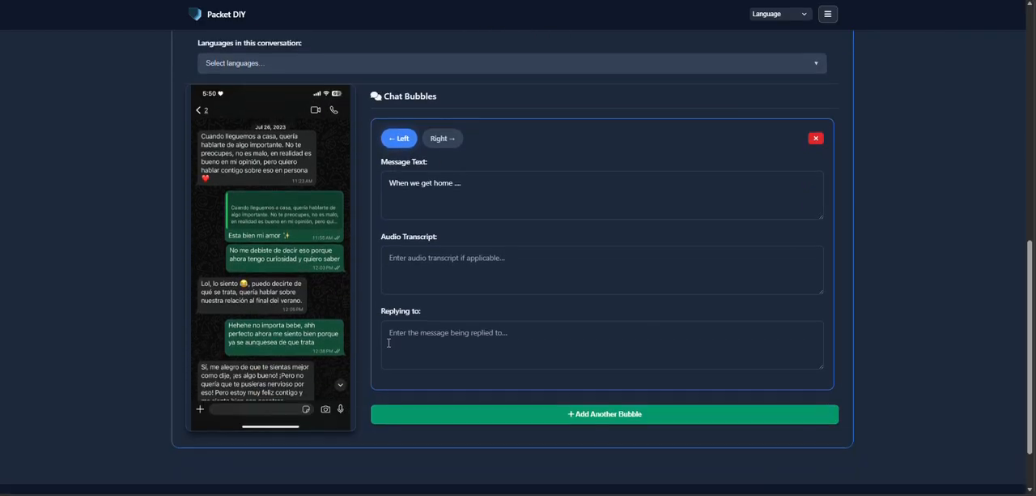
scroll(388, 342, up, 7)
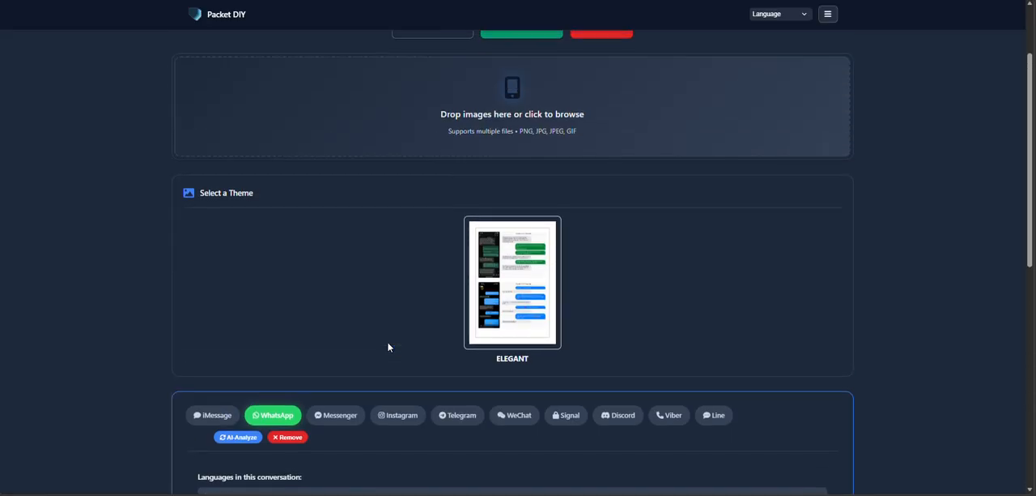
click(536, 84)
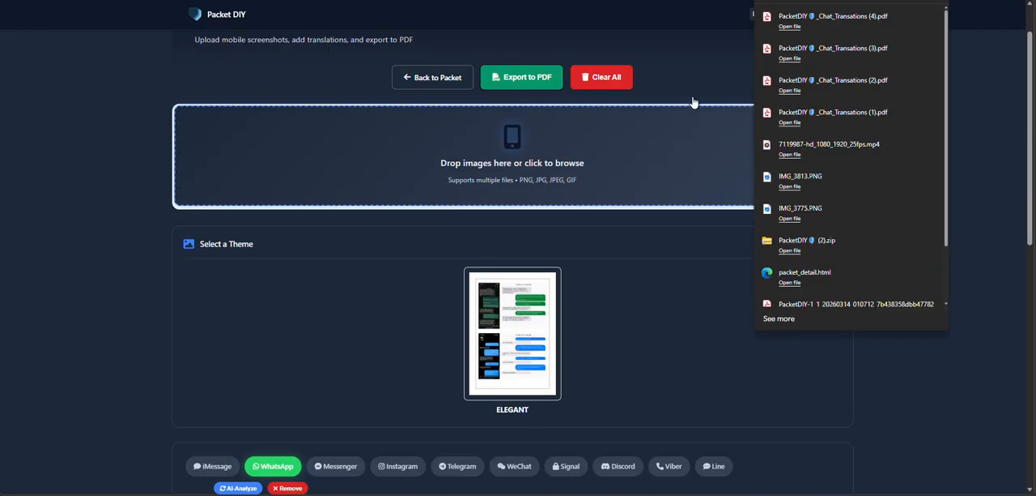
click(850, 16)
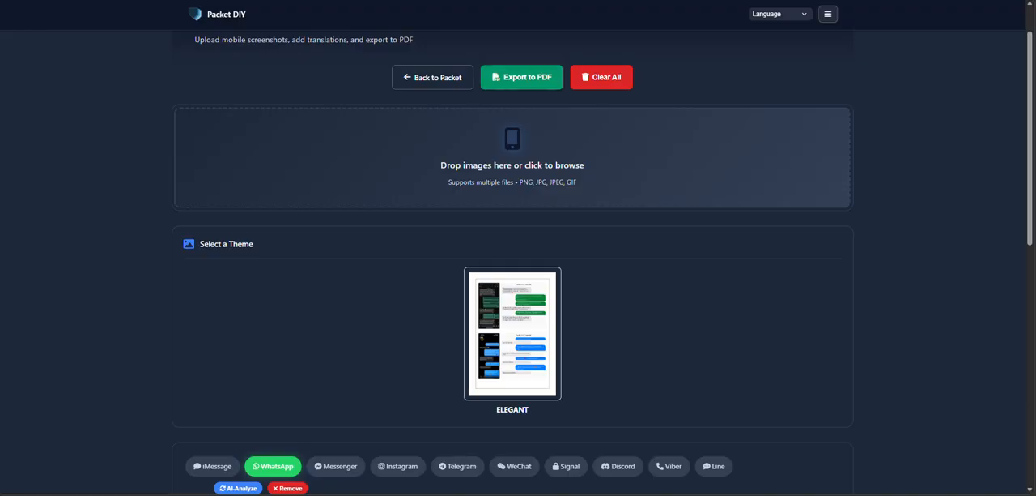
- Run the AI analysis on the WhatsApp screenshot, accepting replacement of all current bubble data
scroll(589, 221, down, 3)
scroll(589, 230, down, 1)
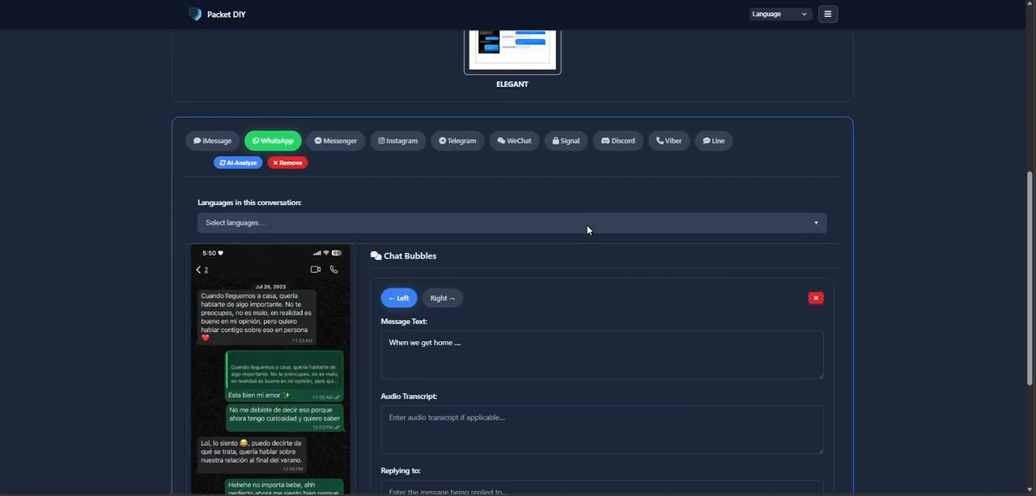
click(241, 164)
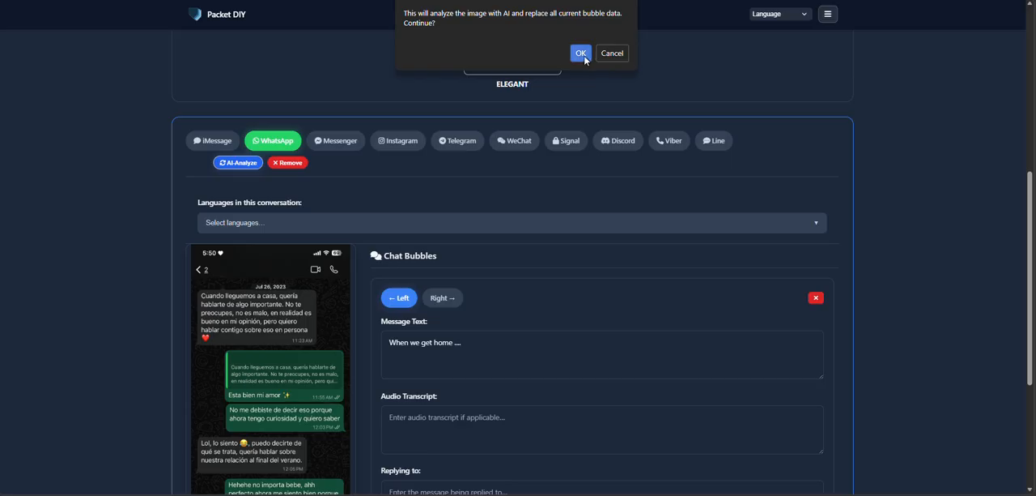
click(581, 53)
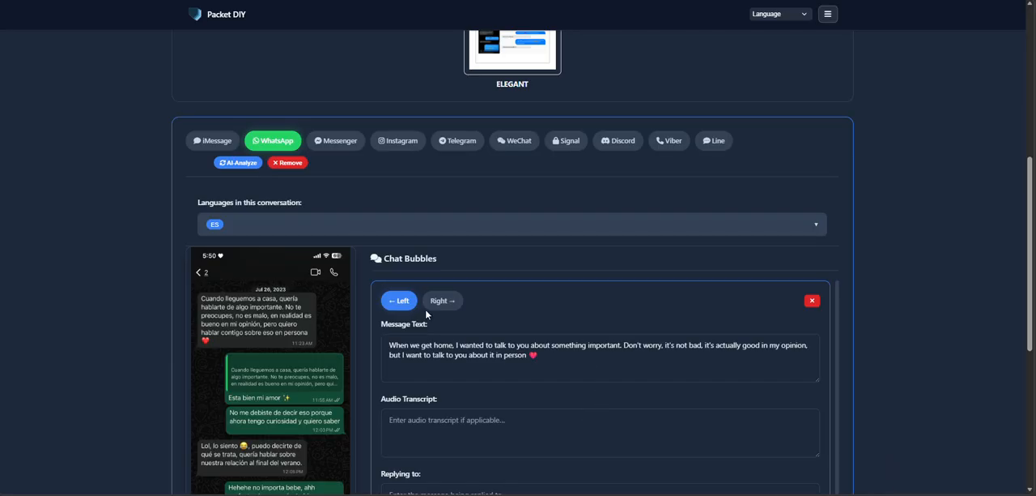
- Move the truncated quote from the second bubble's message text into the Replying to field of the "It's okay my love" bubble
scroll(527, 357, down, 1)
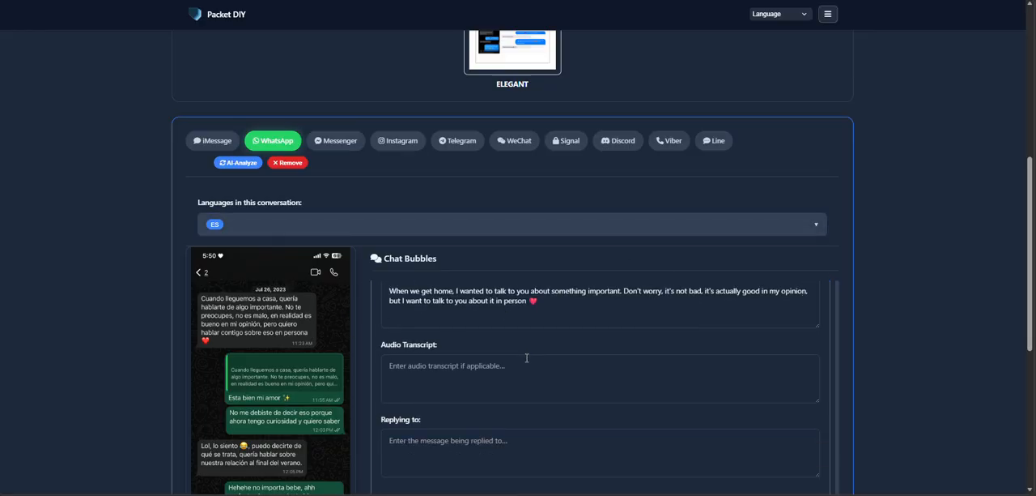
scroll(496, 320, up, 1)
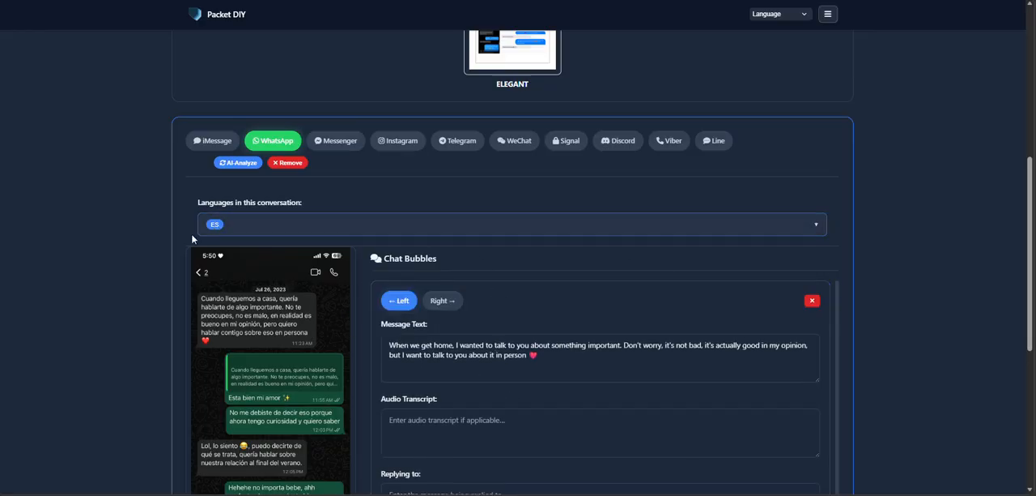
scroll(191, 234, down, 2)
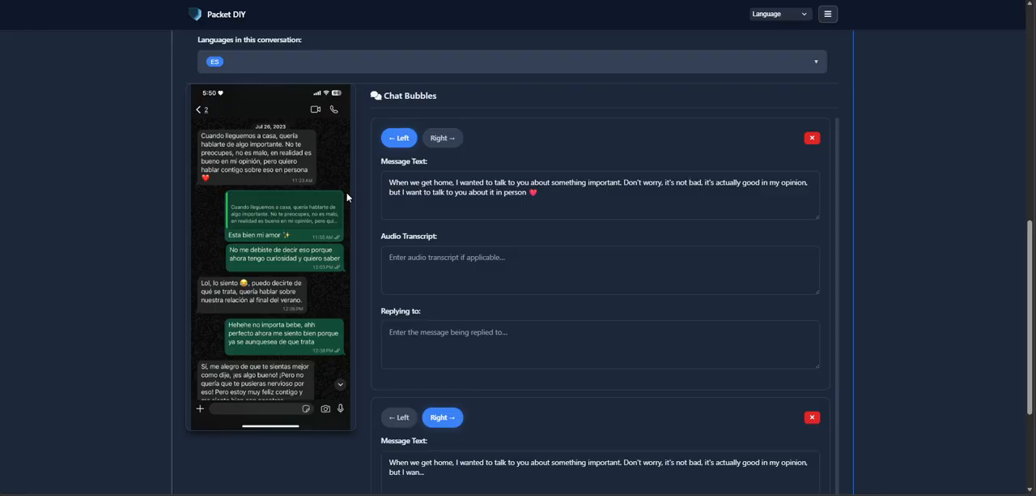
scroll(398, 165, down, 3)
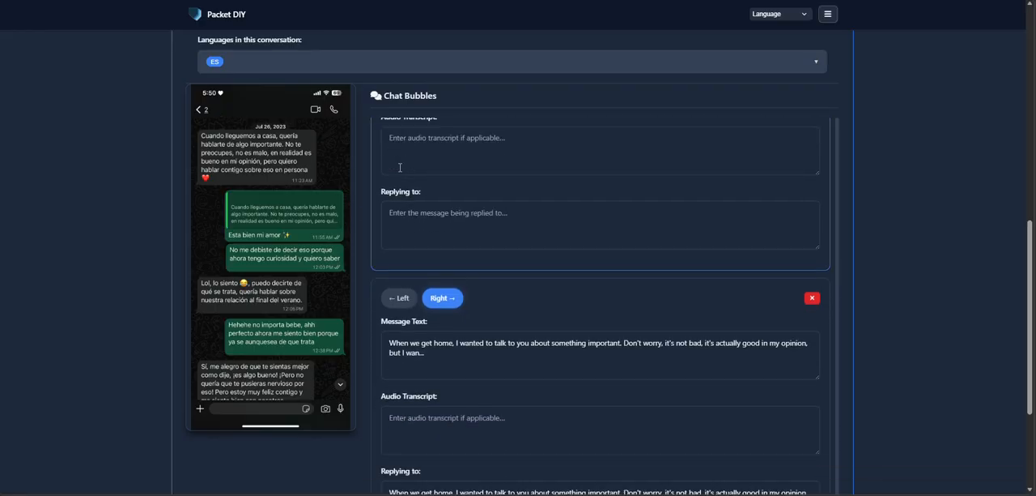
scroll(400, 168, down, 2)
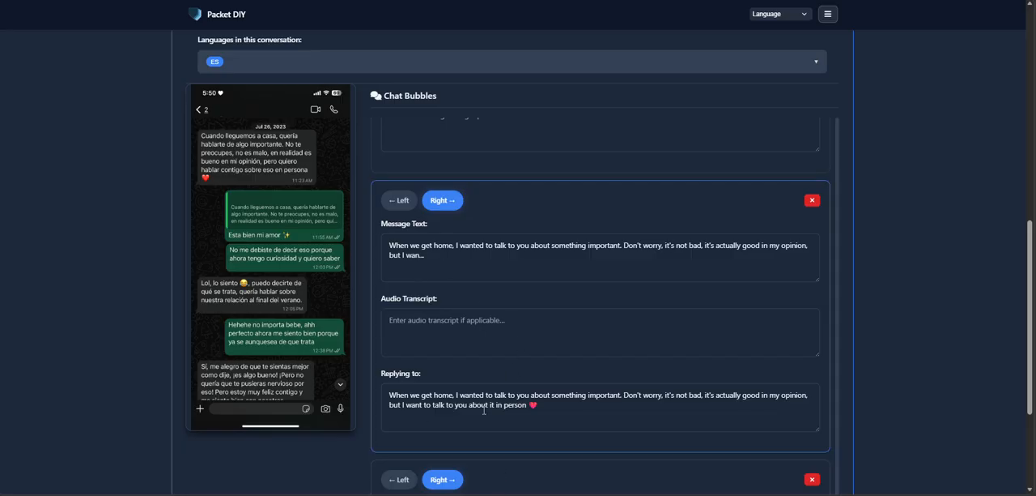
scroll(492, 439, down, 3)
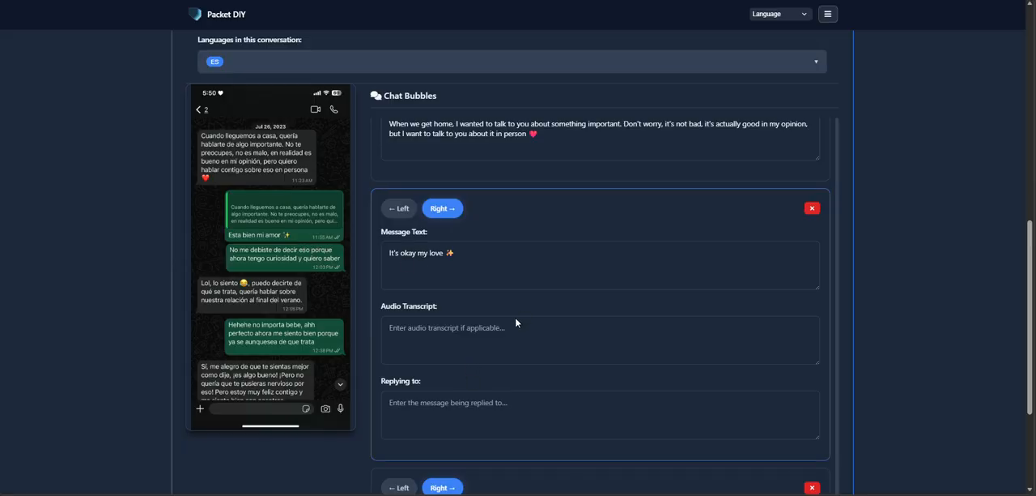
scroll(516, 321, up, 3)
drag(470, 211, 382, 186)
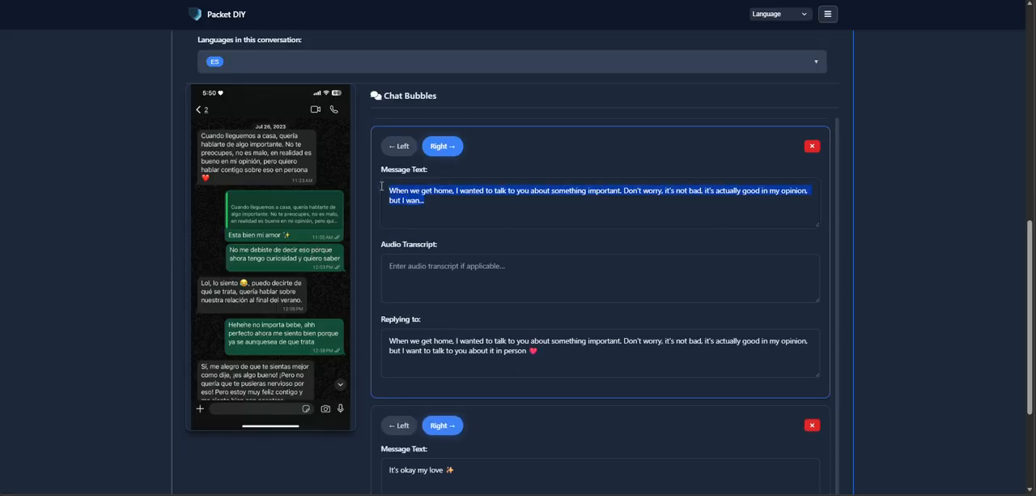
key(ctrl+x)
scroll(453, 372, down, 3)
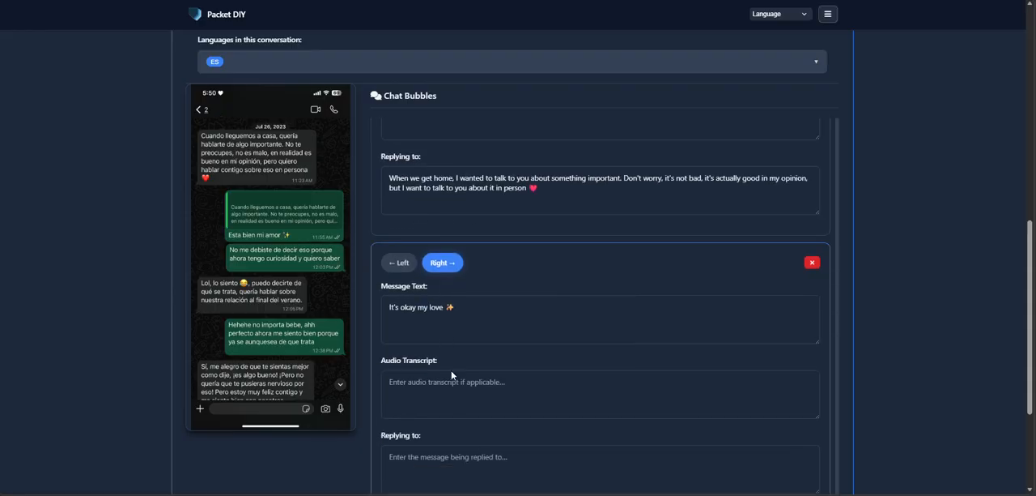
click(456, 407)
key(ctrl+v)
- Remove the second chat bubble, whose message text is empty, and accept the removal
scroll(567, 324, up, 5)
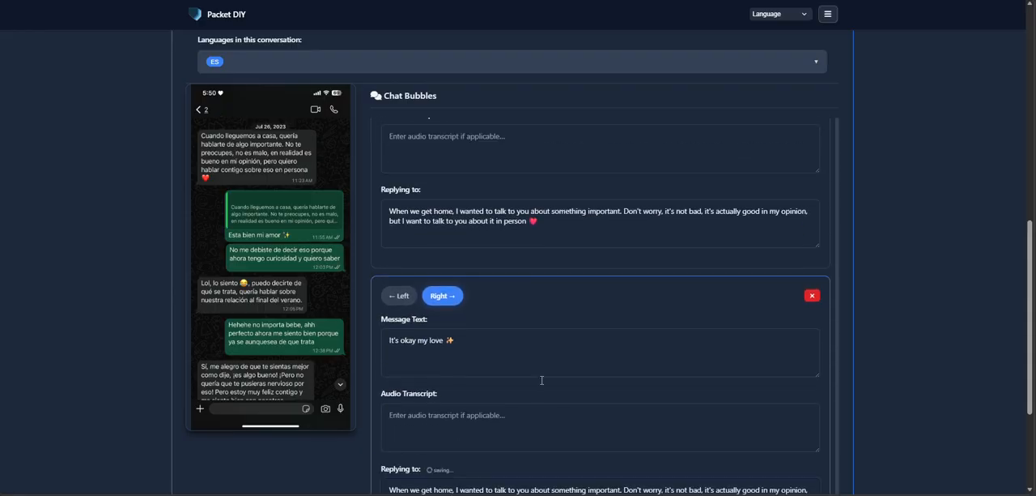
click(812, 254)
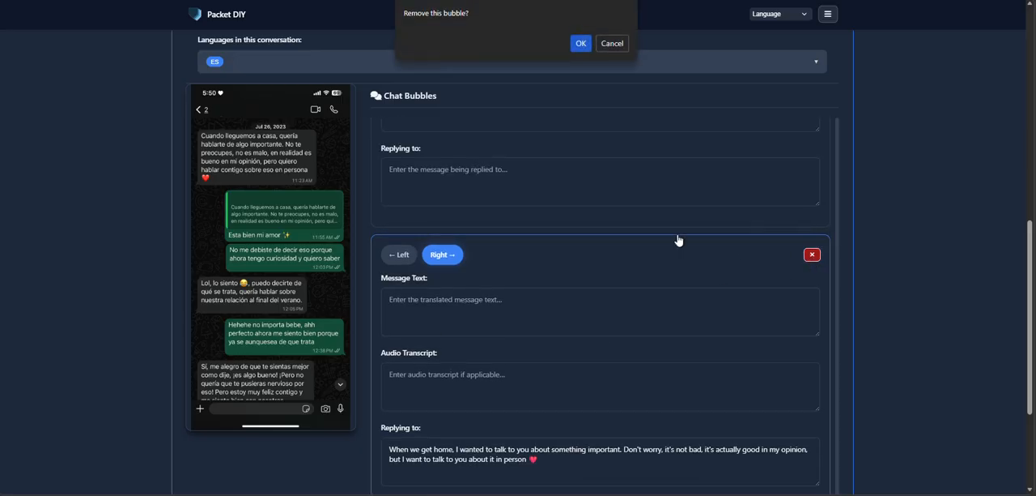
click(581, 42)
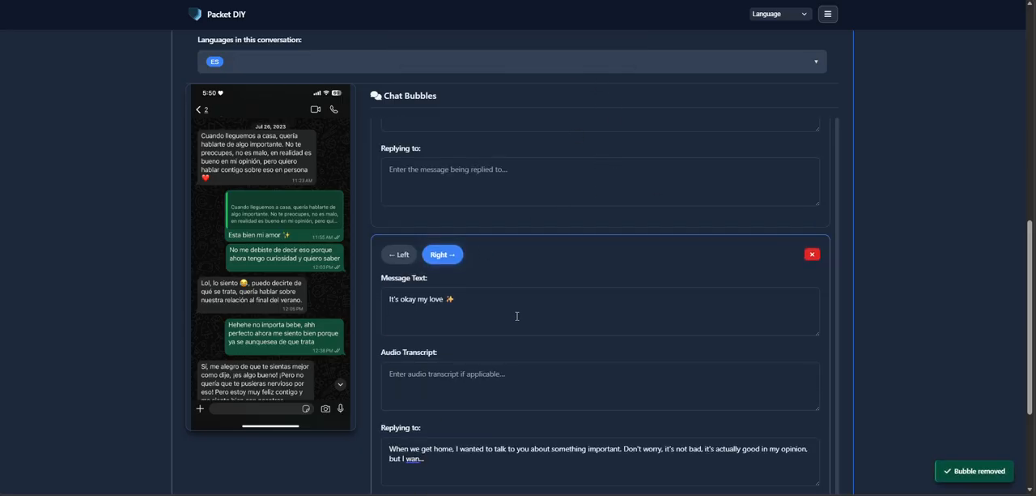
- Compare the remaining translated chat bubbles with the messages in the WhatsApp screenshot
scroll(516, 314, down, 1)
scroll(511, 295, down, 5)
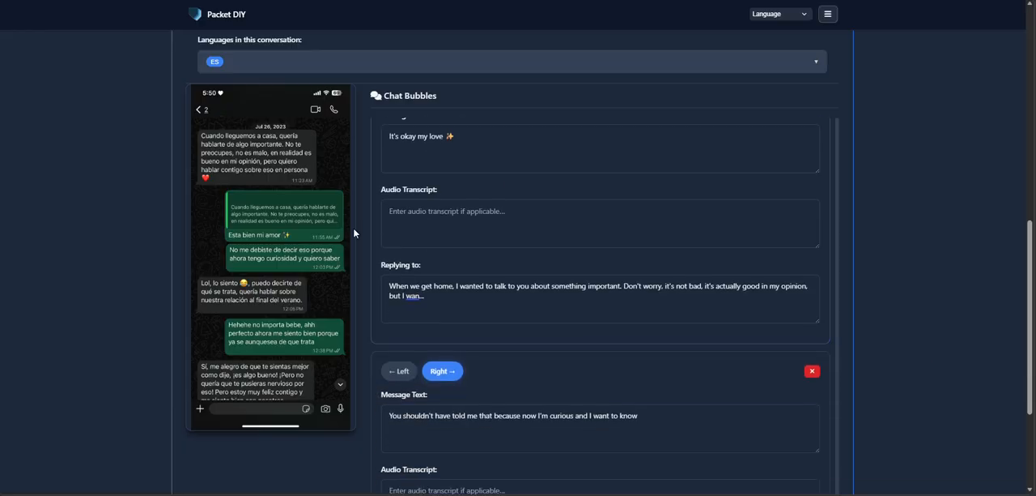
scroll(330, 268, down, 1)
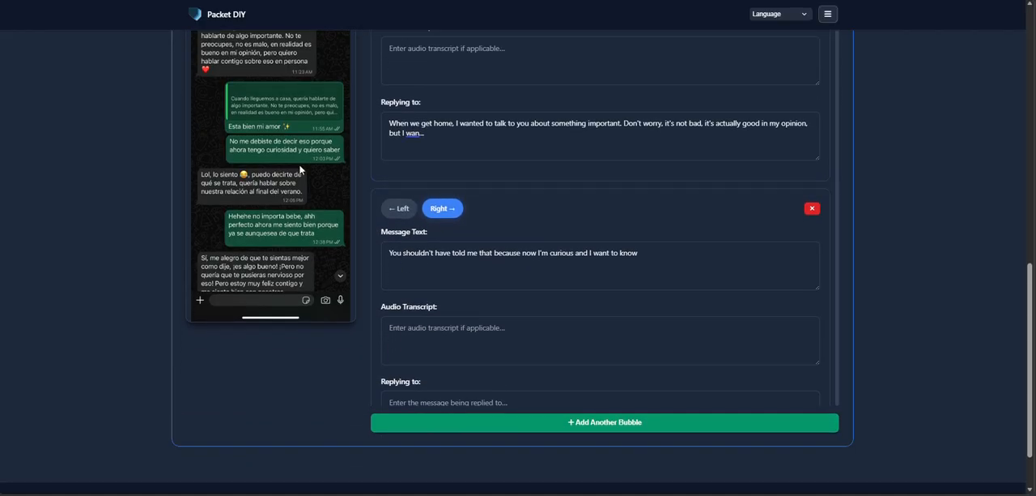
scroll(553, 226, down, 3)
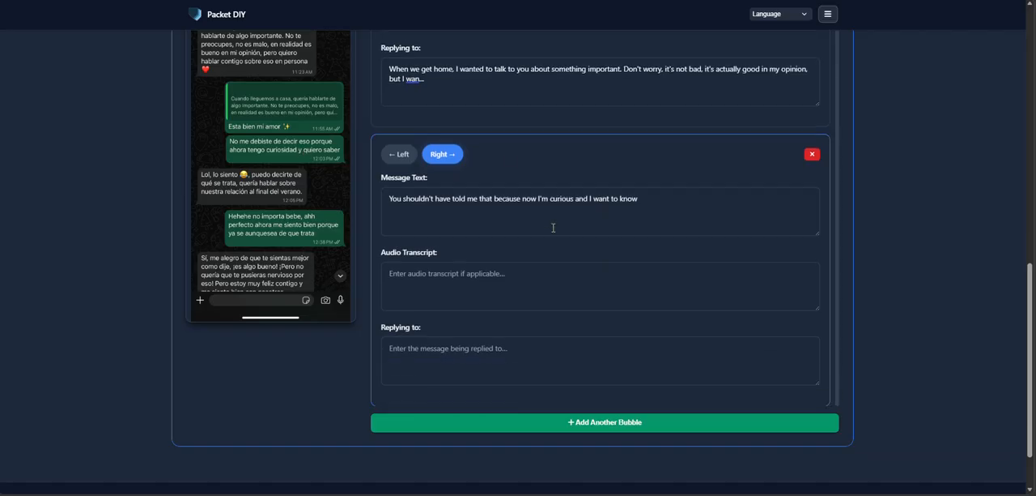
scroll(465, 194, down, 2)
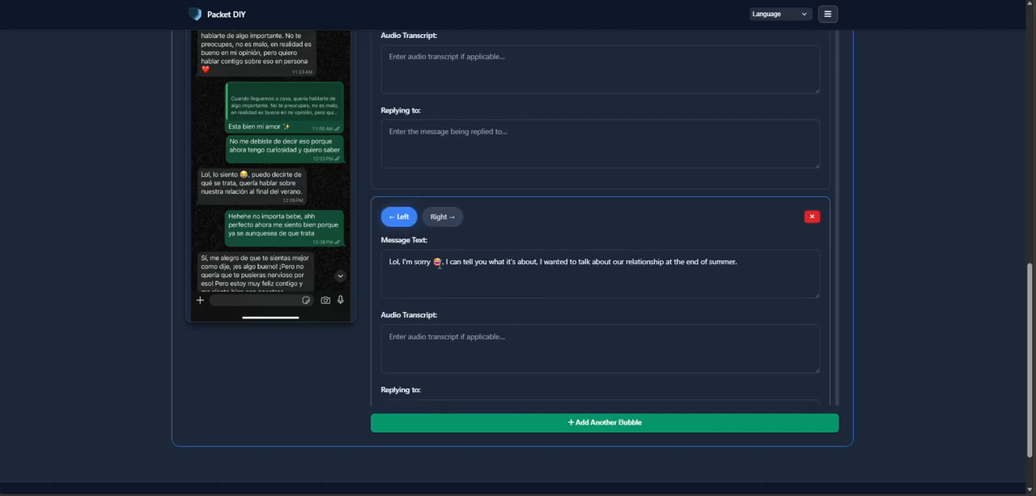
scroll(487, 222, down, 6)
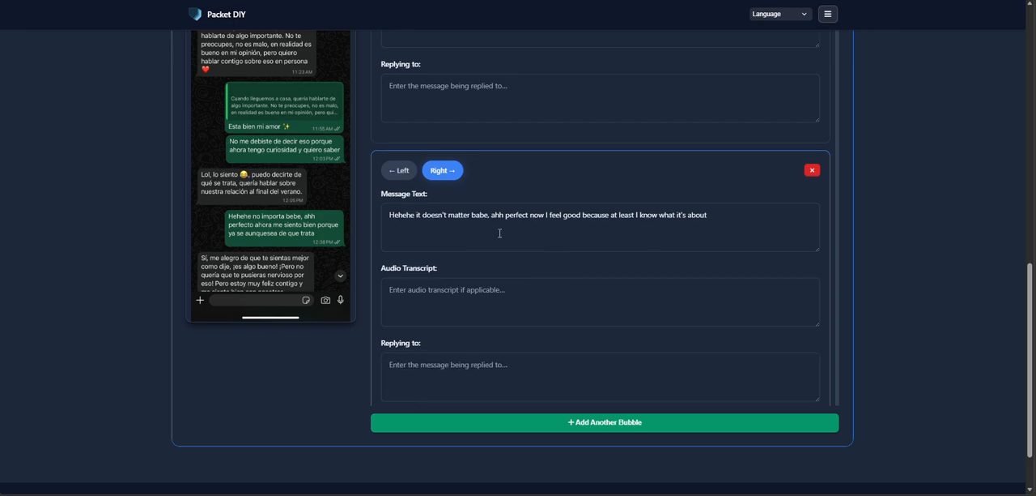
scroll(439, 233, down, 5)
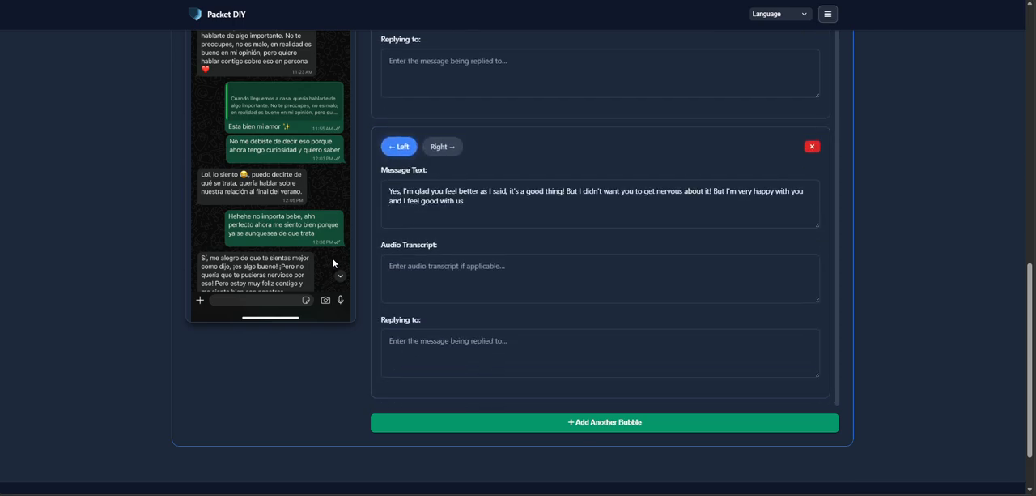
- Export the corrected WhatsApp translation to PDF, then open the newest exported file and check its page
scroll(214, 392, up, 1)
scroll(213, 392, up, 15)
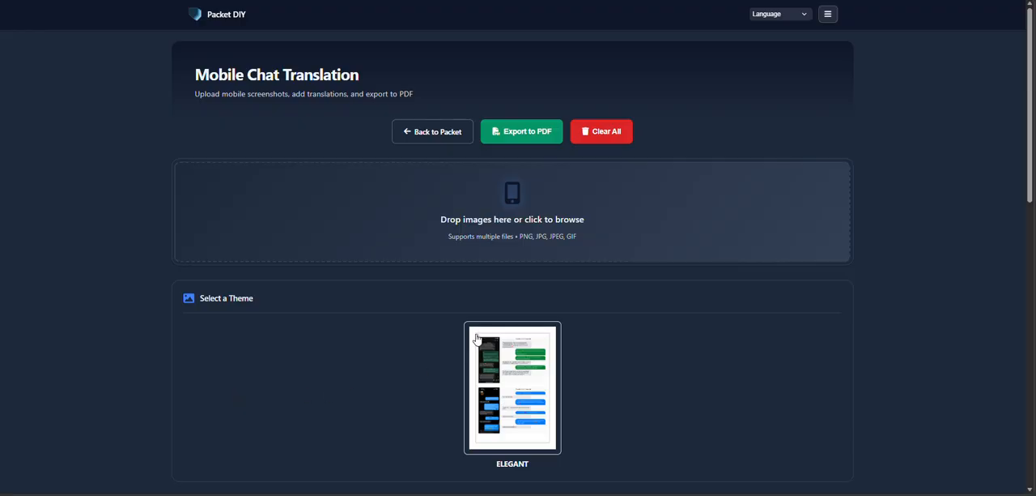
click(531, 142)
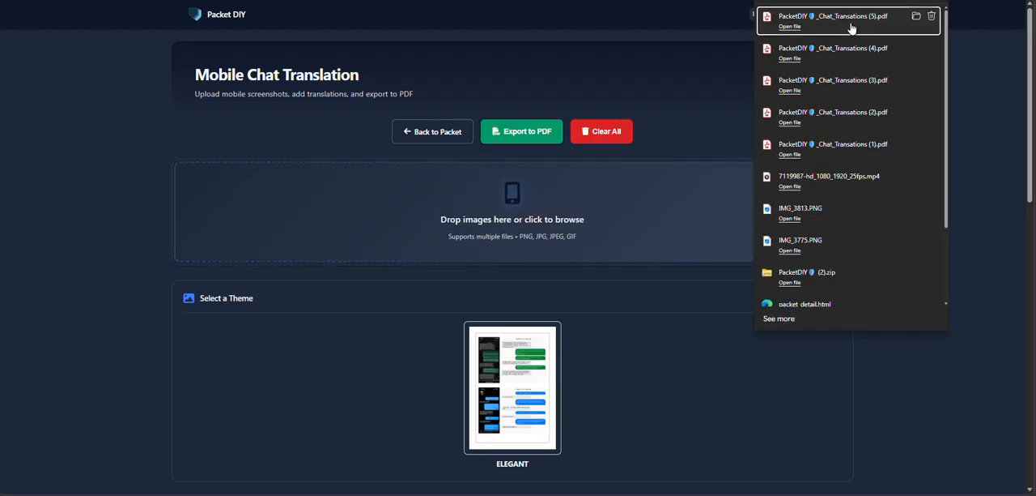
click(789, 30)
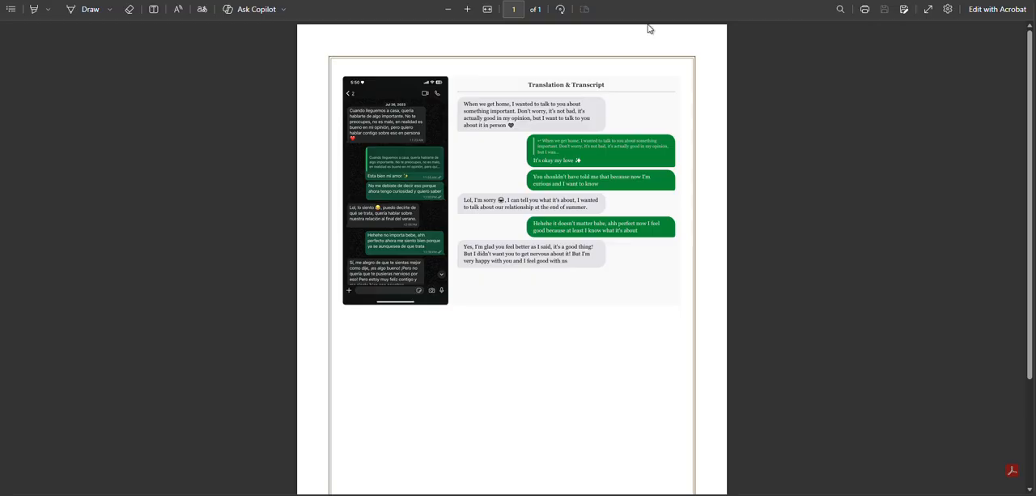
scroll(597, 235, down, 2)
scroll(597, 238, up, 2)
- Return to the Mobile Chat Translation page and upload the image massage_2
click(518, 0)
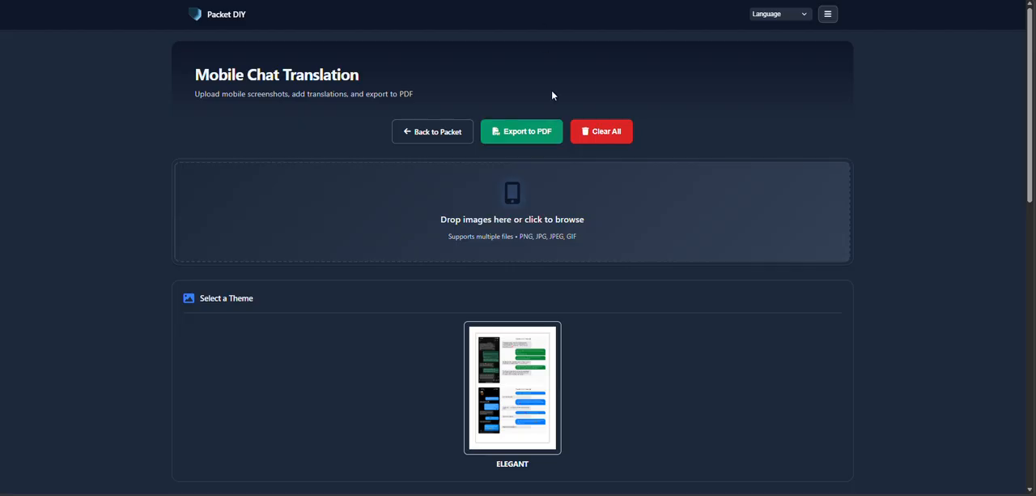
click(416, 194)
click(198, 34)
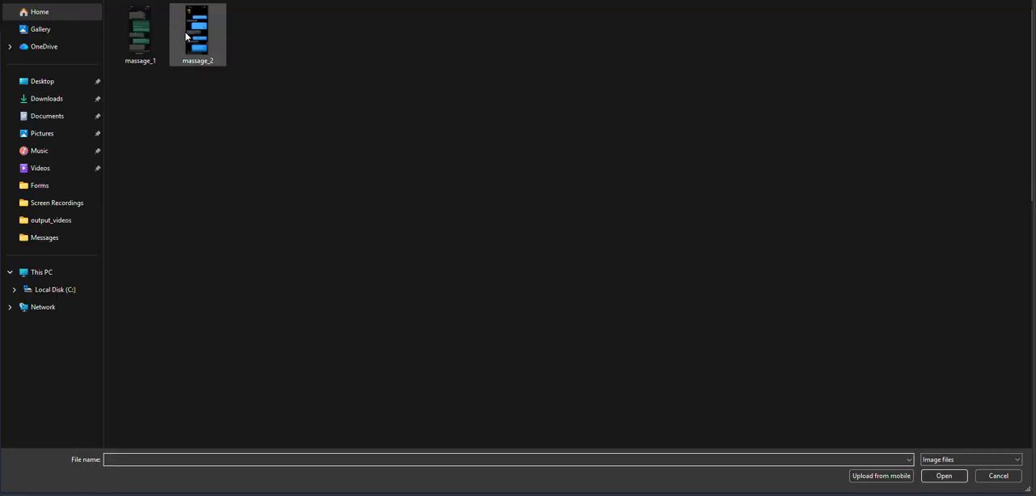
click(944, 475)
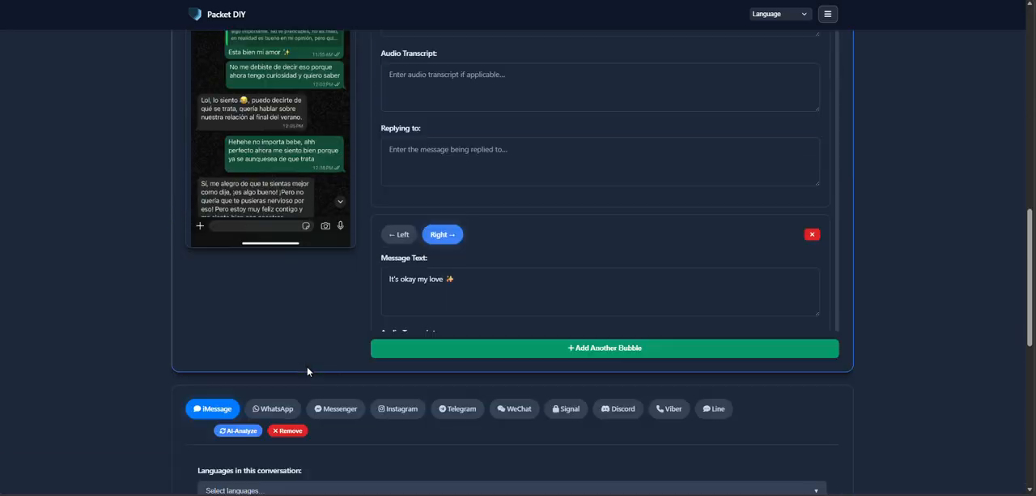
- Run the AI analysis on the iMessage screenshot, accepting replacement of all bubble data, and review the translated bubbles
scroll(307, 366, down, 3)
click(240, 239)
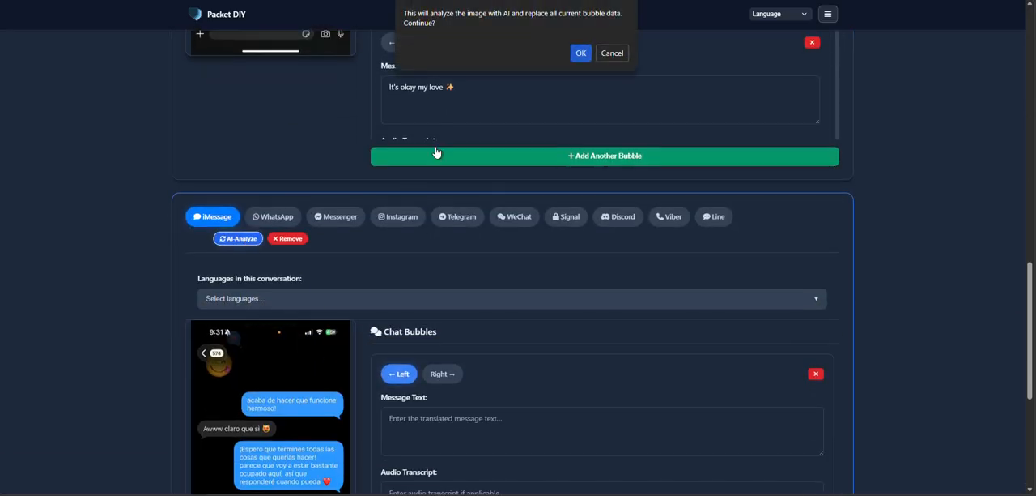
click(580, 53)
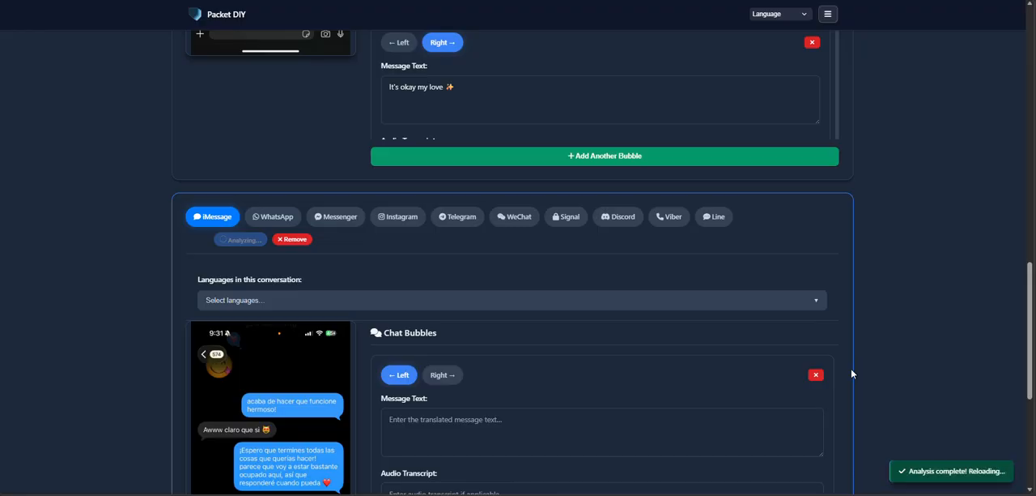
scroll(893, 346, down, 4)
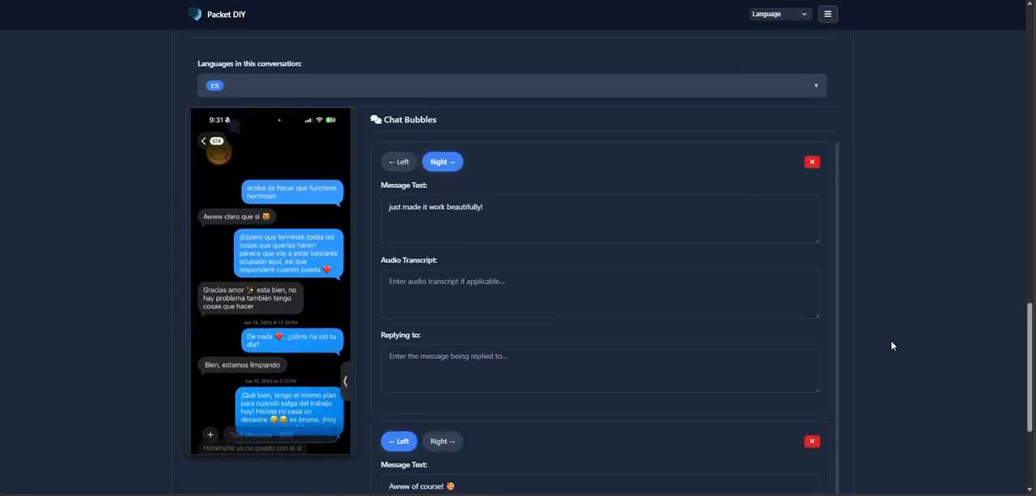
scroll(893, 346, down, 1)
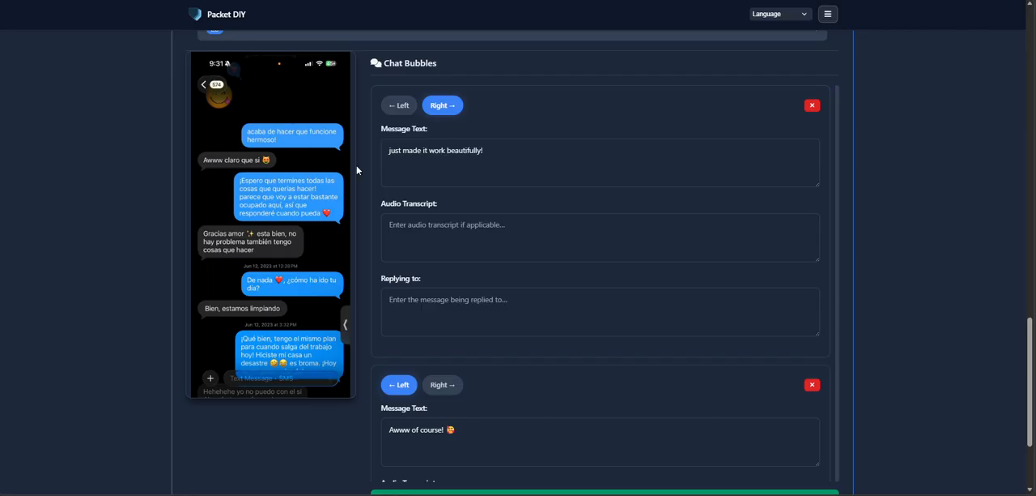
scroll(357, 170, down, 5)
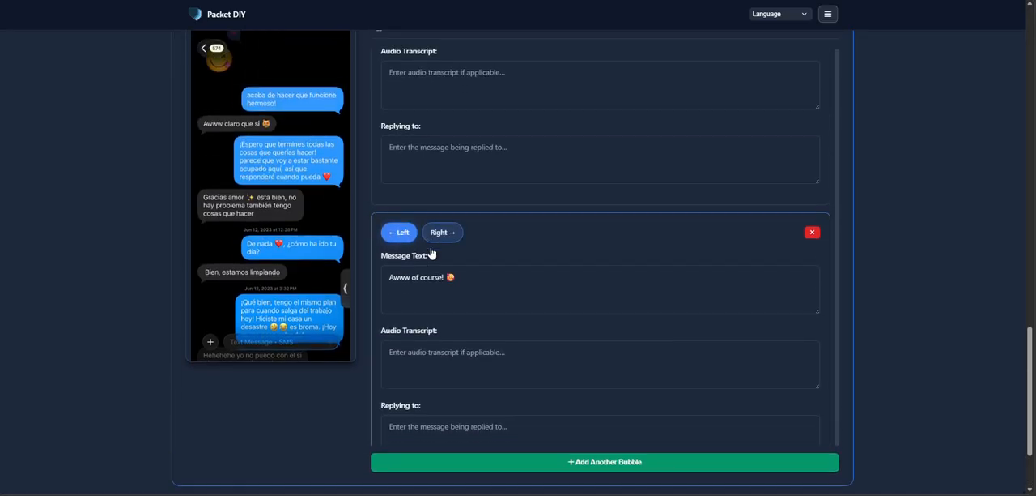
scroll(431, 253, down, 3)
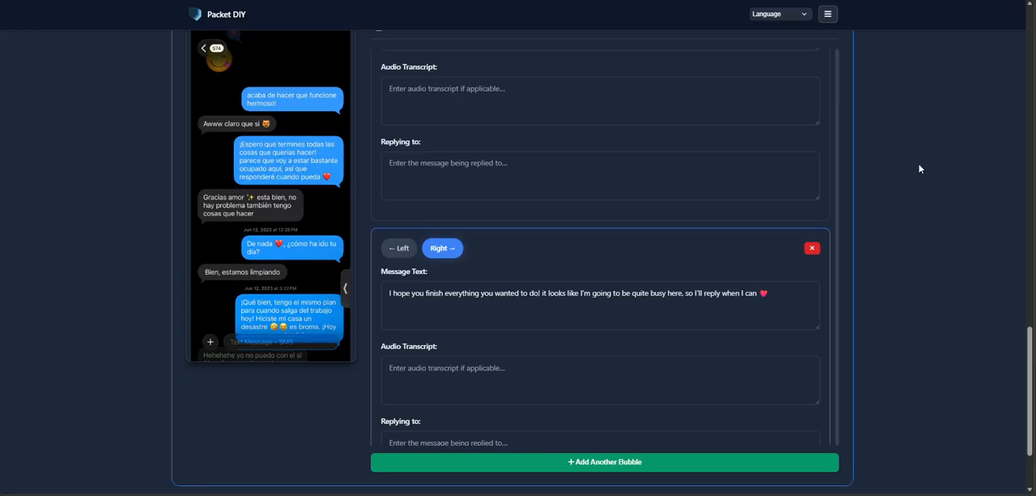
- Change the export theme to Corporate
drag(1029, 404, 948, 39)
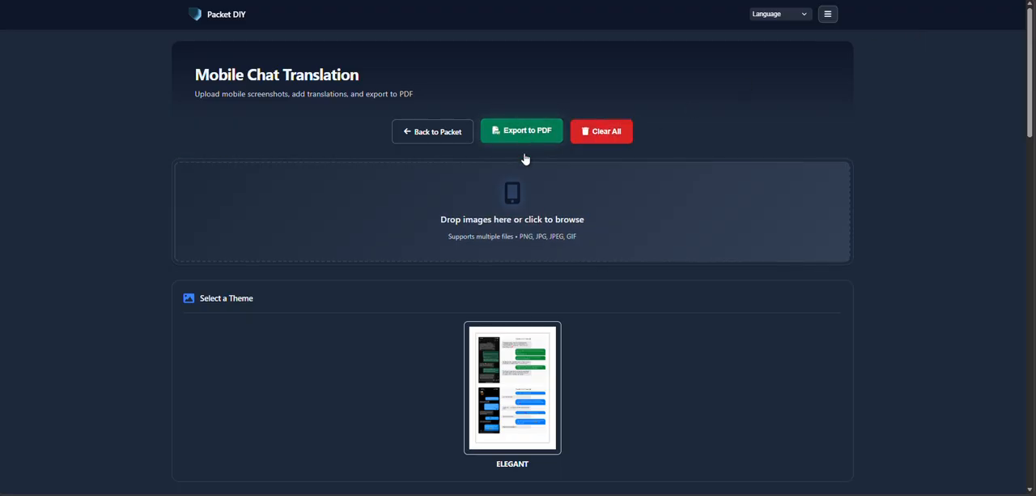
click(523, 397)
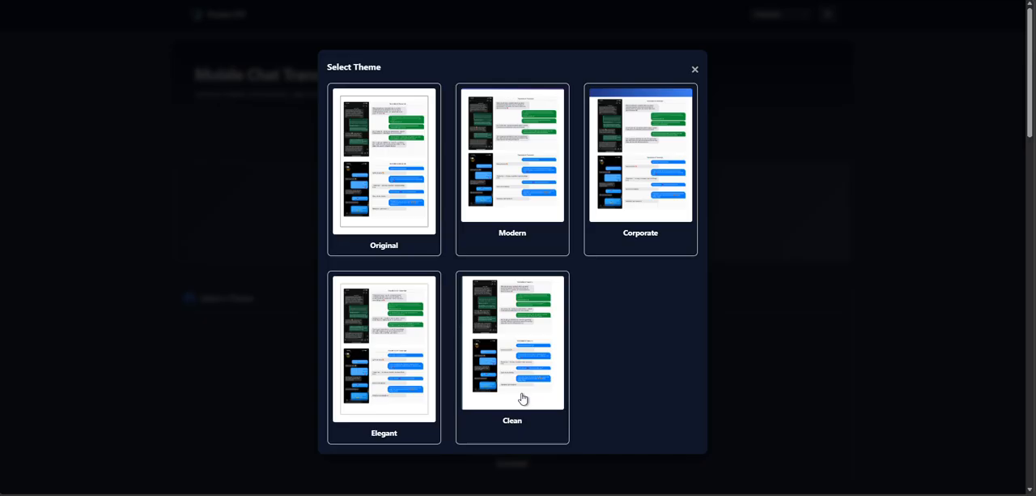
click(636, 134)
- Export both chat translations to PDF and open the newest file to check the two conversations
click(506, 132)
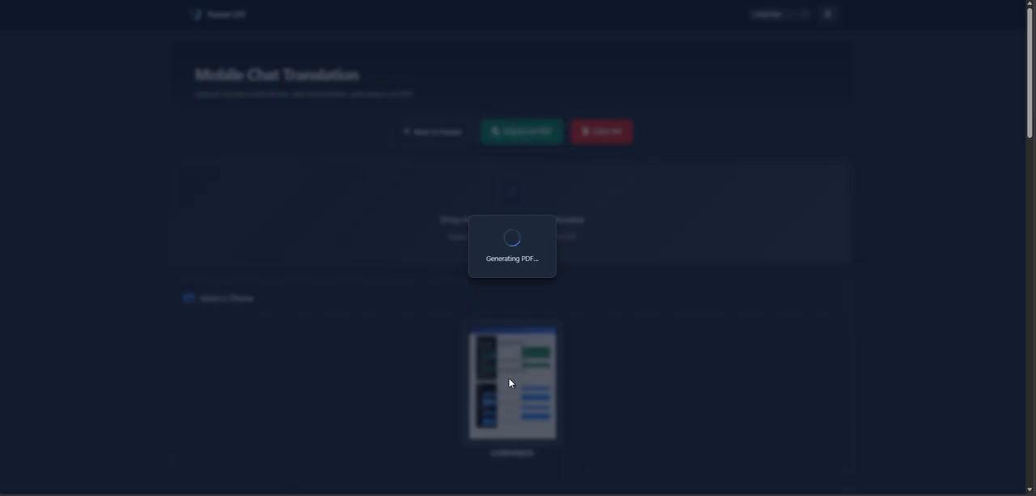
click(791, 21)
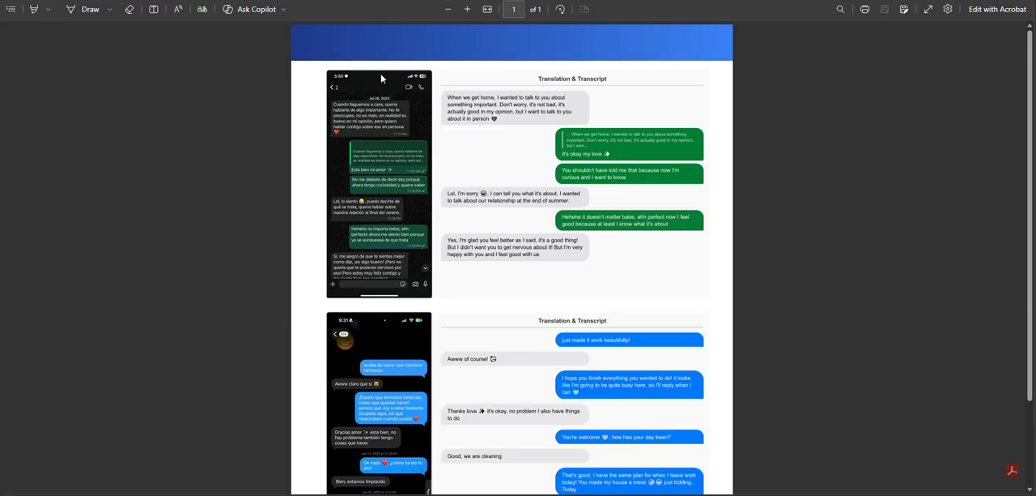
scroll(376, 145, down, 3)
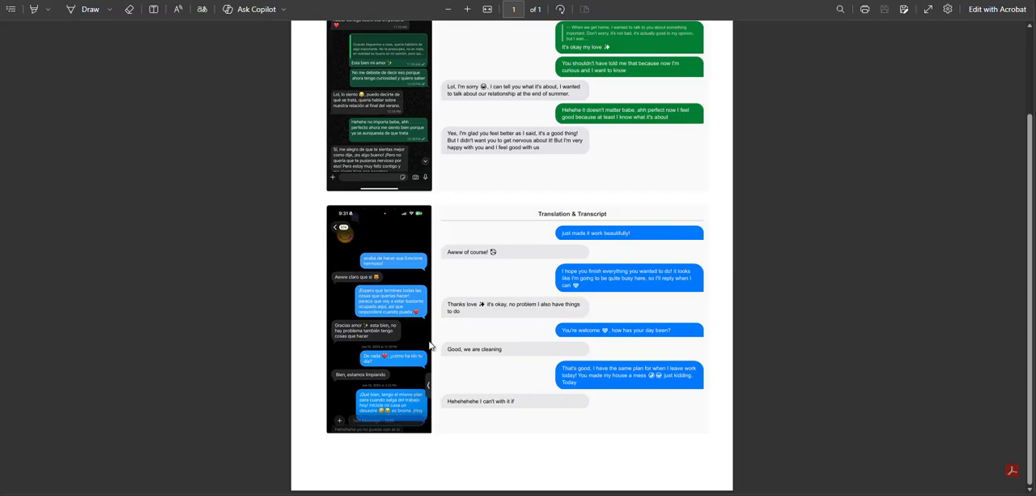
scroll(634, 292, up, 3)
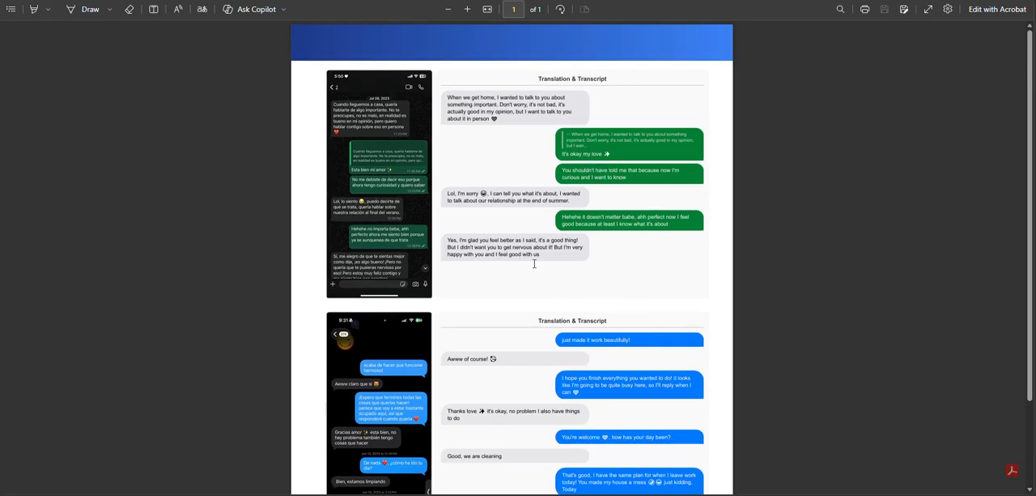